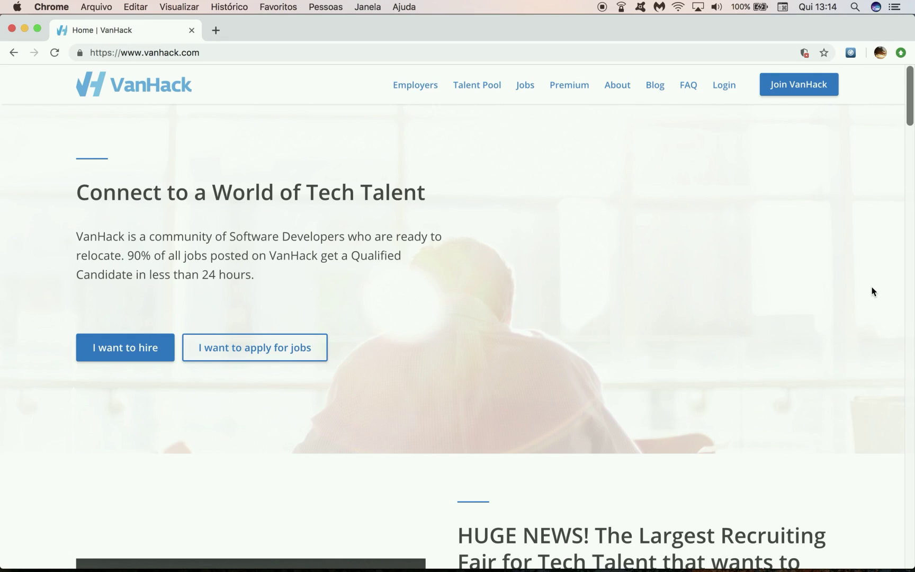
Log in to VanHack with the saved credentials and open the PROFILE menu
left_click(719, 86)
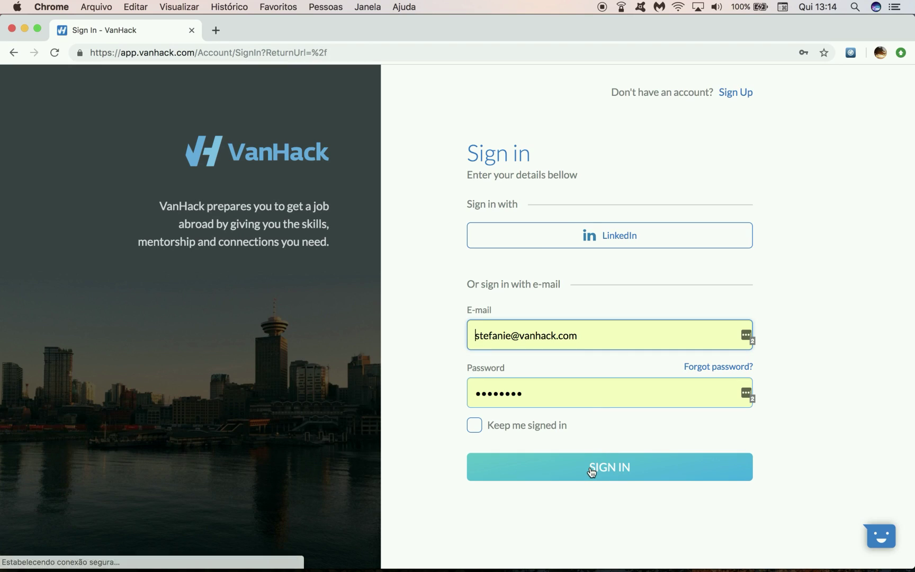
left_click(592, 470)
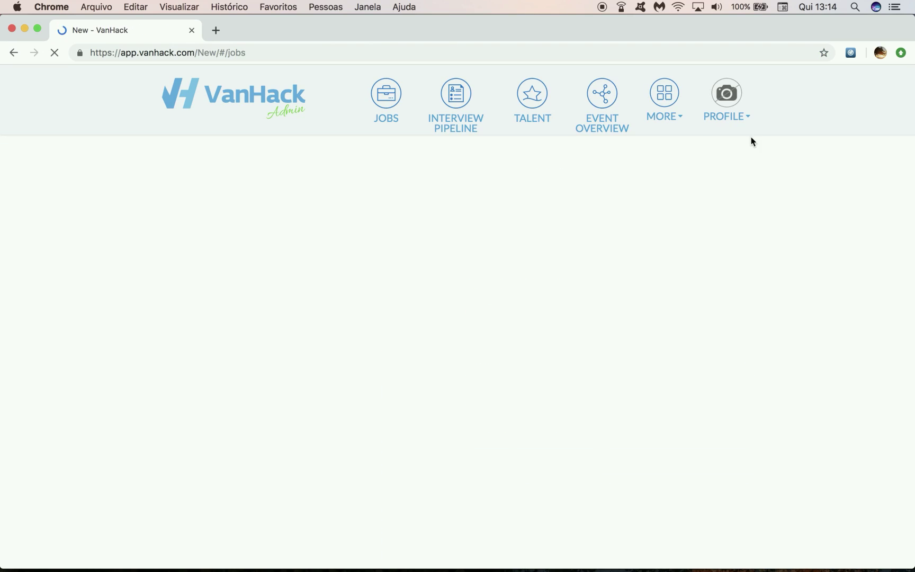
left_click(742, 118)
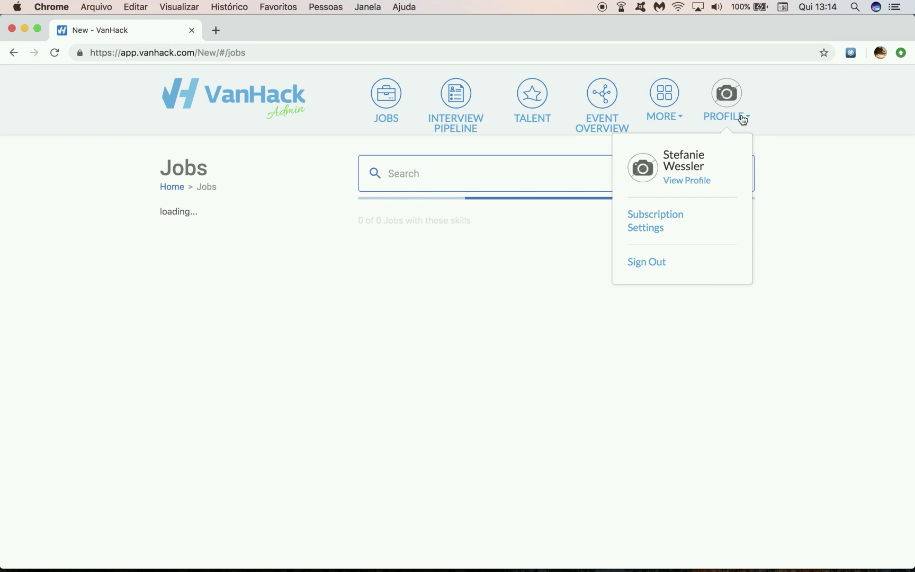
Open View Profile and scroll down to the Code Verification and Practice Challenges sections
left_click(705, 186)
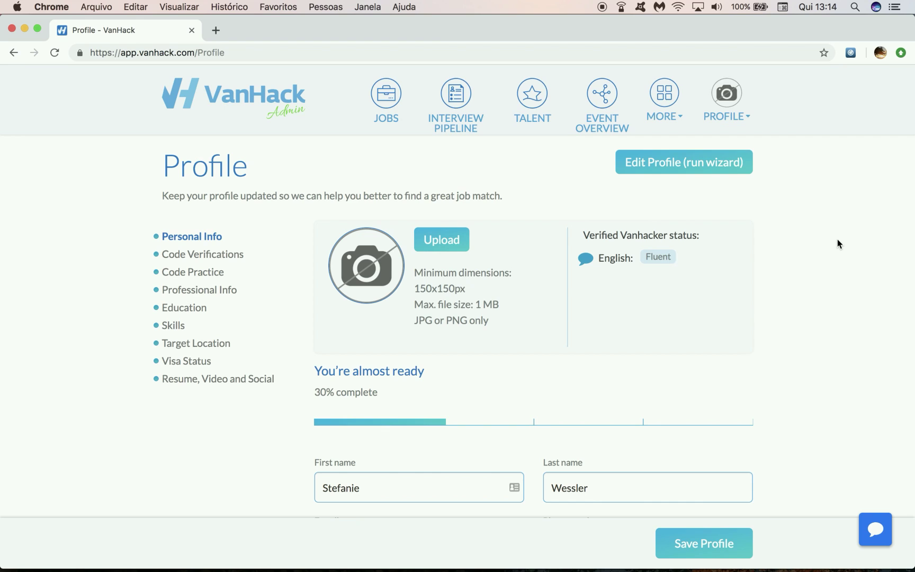
scroll(838, 239, "down", 9)
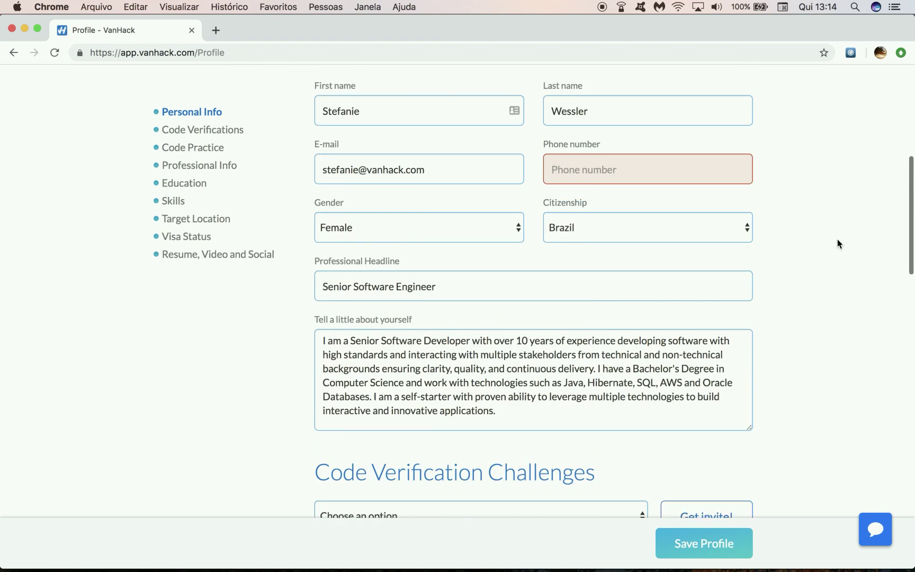
scroll(838, 244, "down", 5)
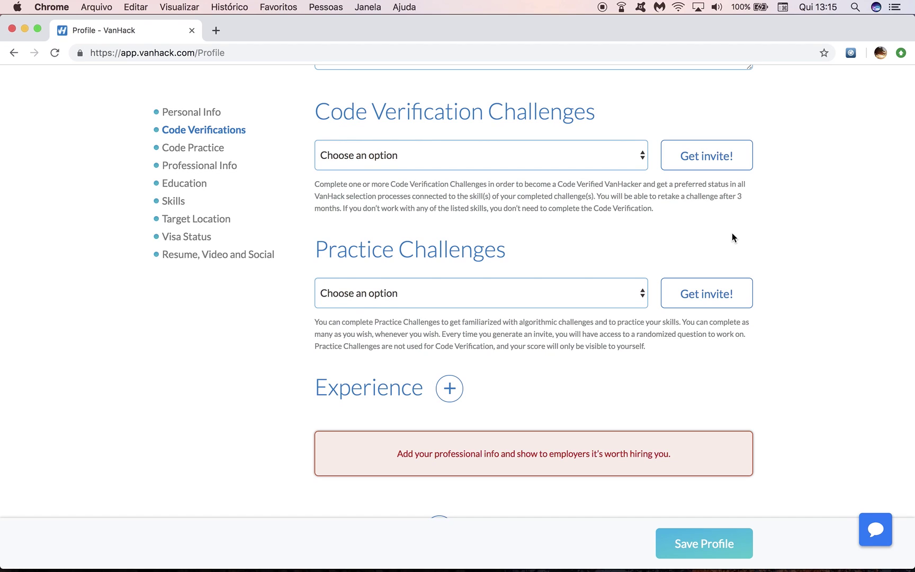
Select 'Javascript: React Code Verification Challenge' in the Code Verification Challenges dropdown
left_click(634, 154)
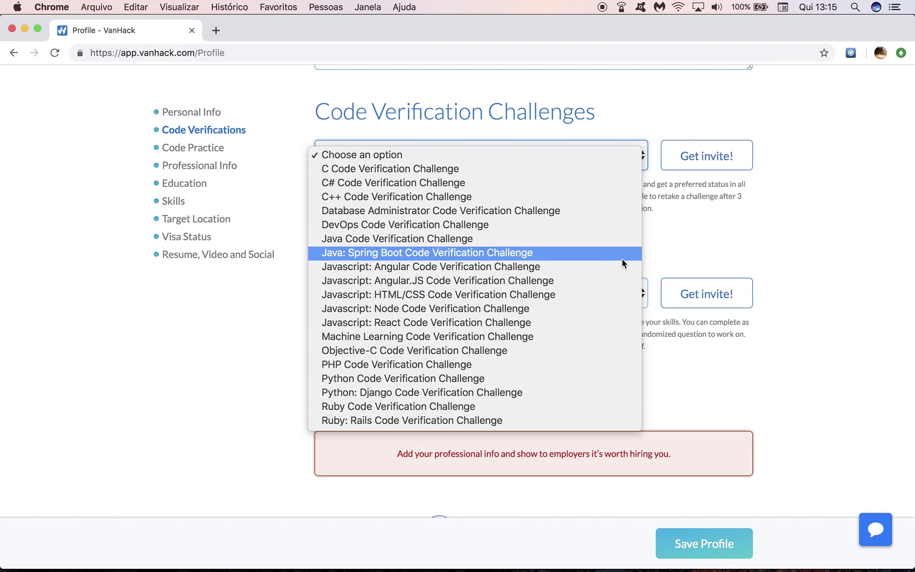
left_click(713, 245)
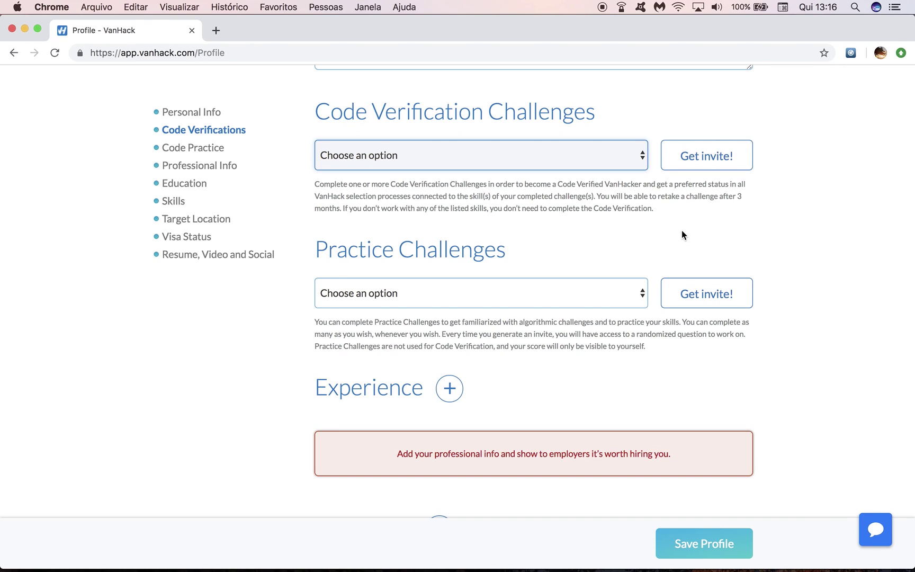
left_click(616, 166)
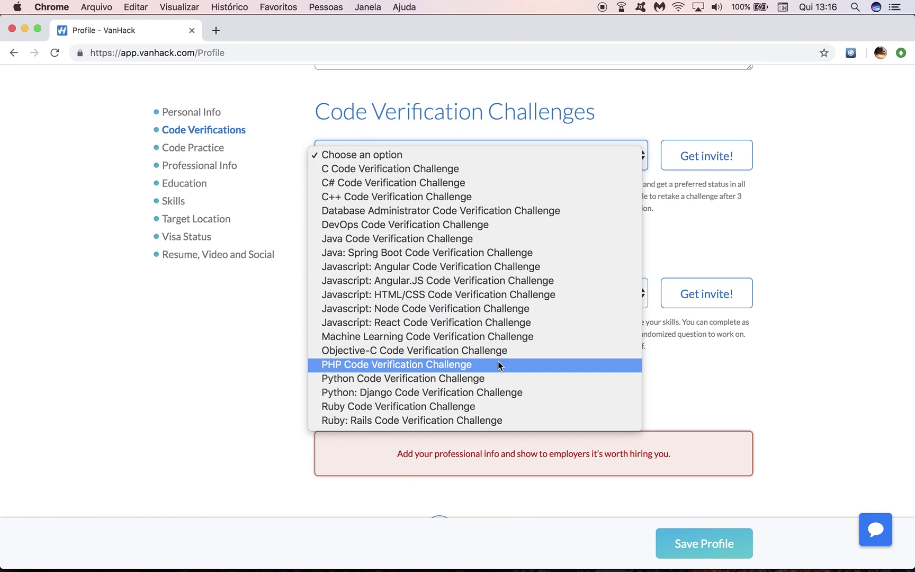
left_click(429, 322)
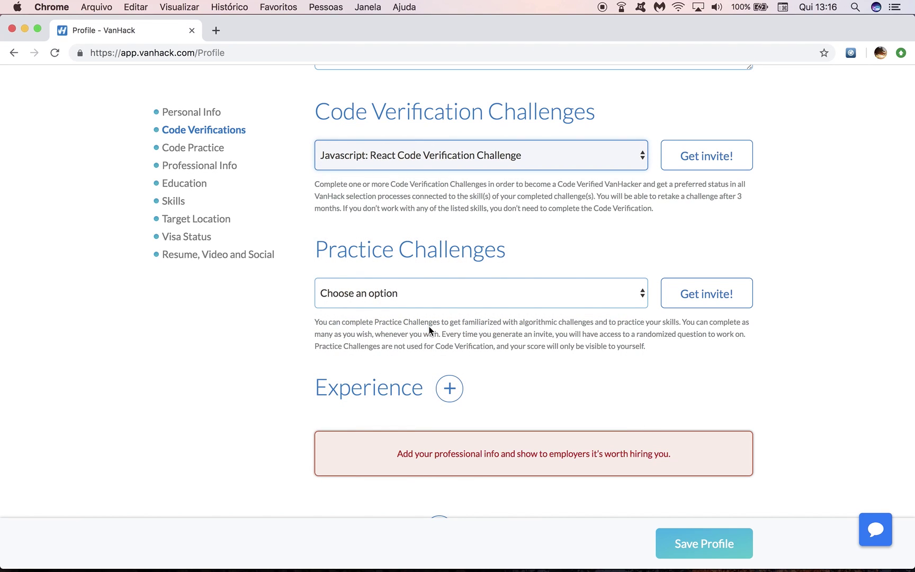
Request the React challenge invite with Get invite! and confirm it in the Add Code Challenge dialog
left_click(735, 158)
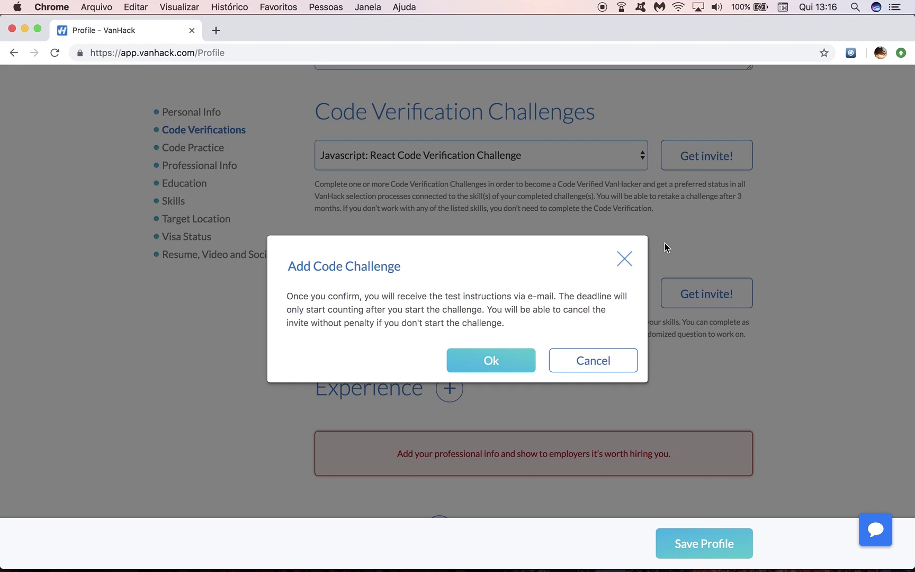
left_click(488, 361)
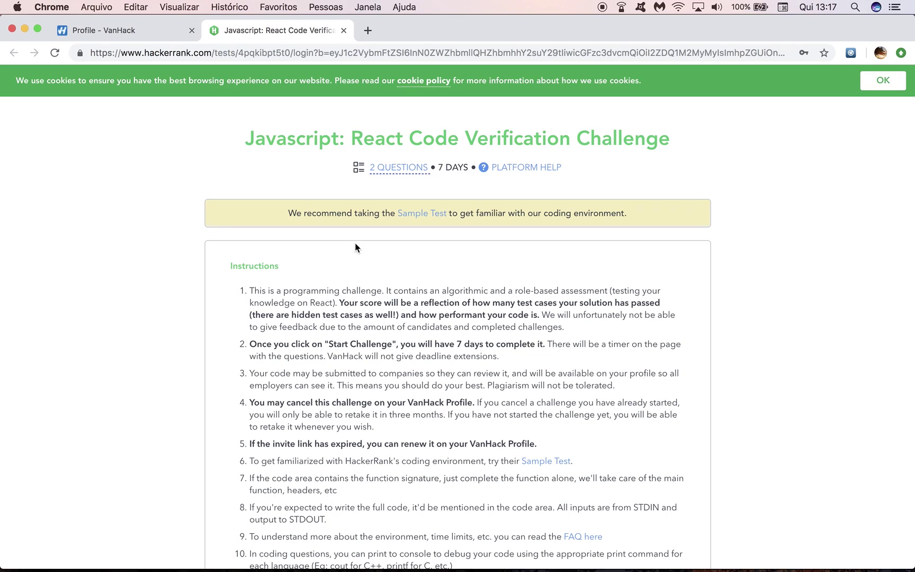
Scroll the HackerRank React challenge instructions down to the start form, then reload the page
scroll(720, 274, "down", 2)
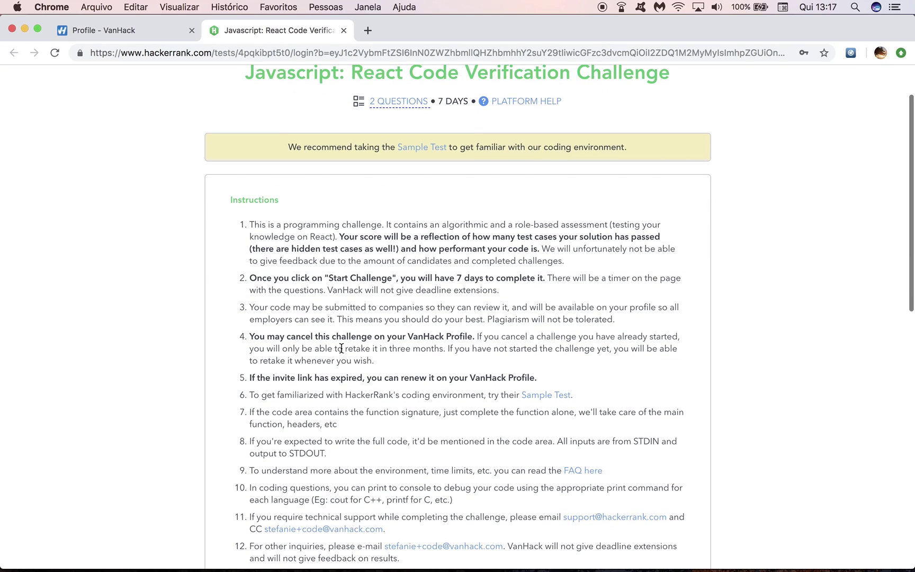
scroll(341, 348, "down", 5)
scroll(341, 348, "down", 4)
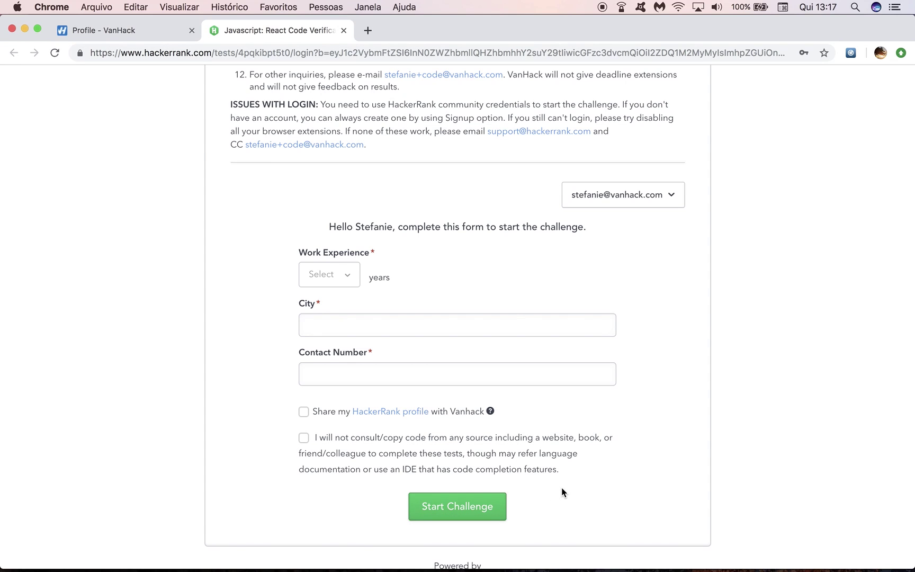
left_click(488, 515)
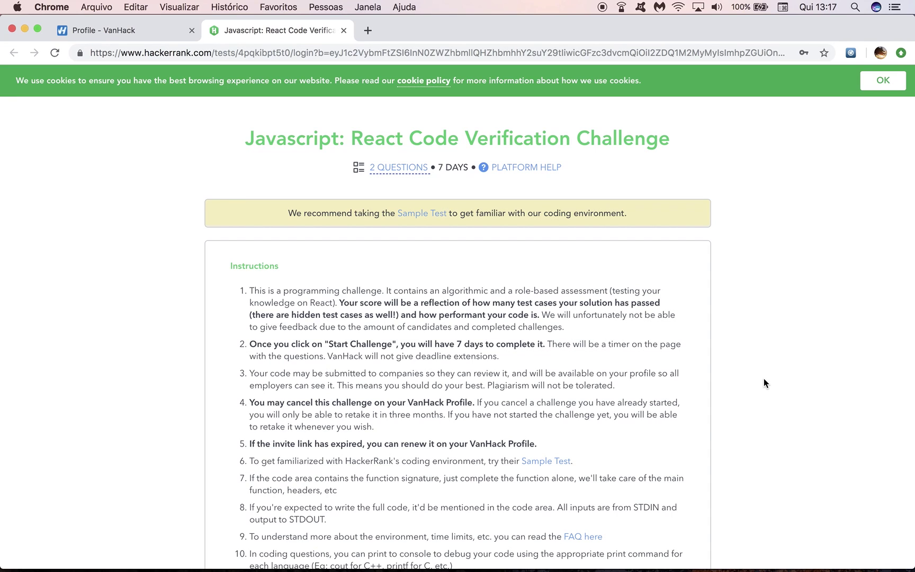
Scroll through the 12 numbered instructions and login-issue guidance to the start form
scroll(763, 378, "down", 3)
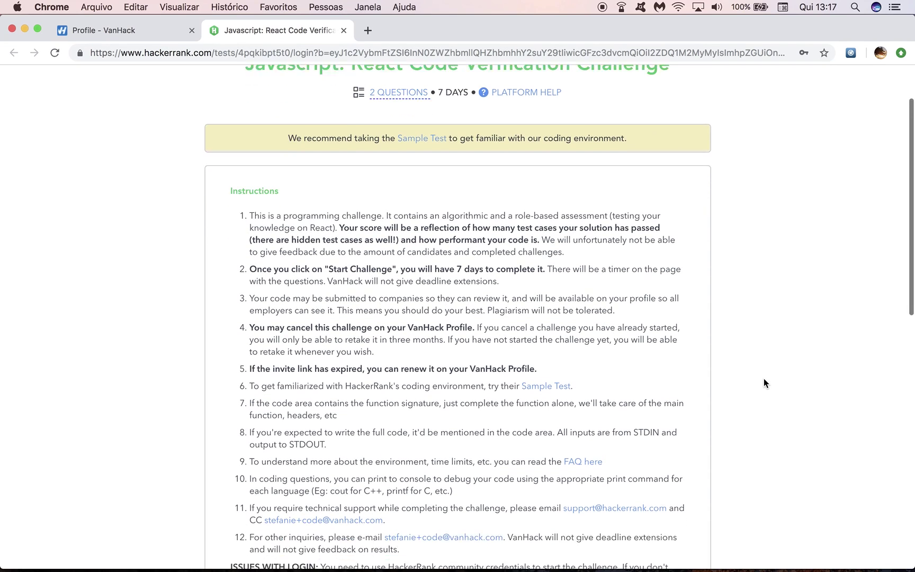
scroll(764, 378, "down", 3)
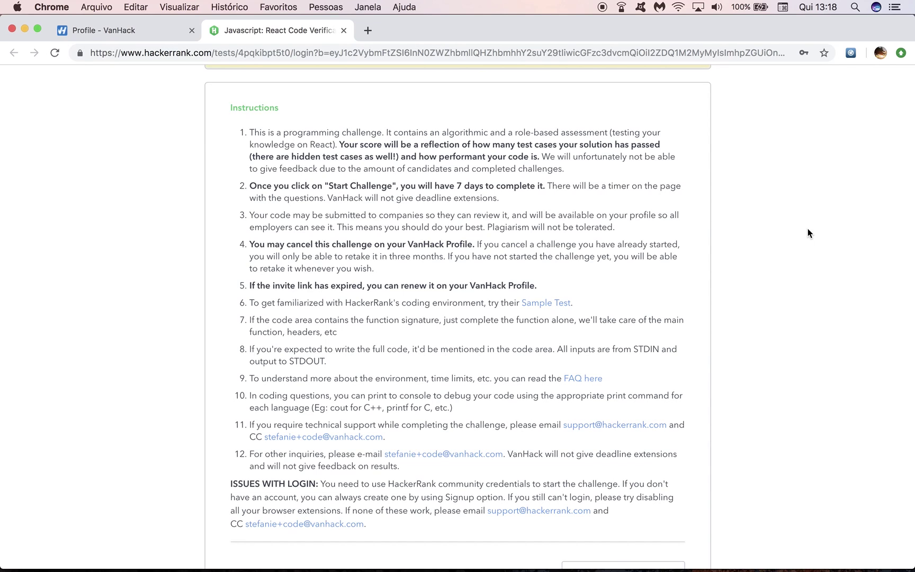
scroll(808, 229, "down", 10)
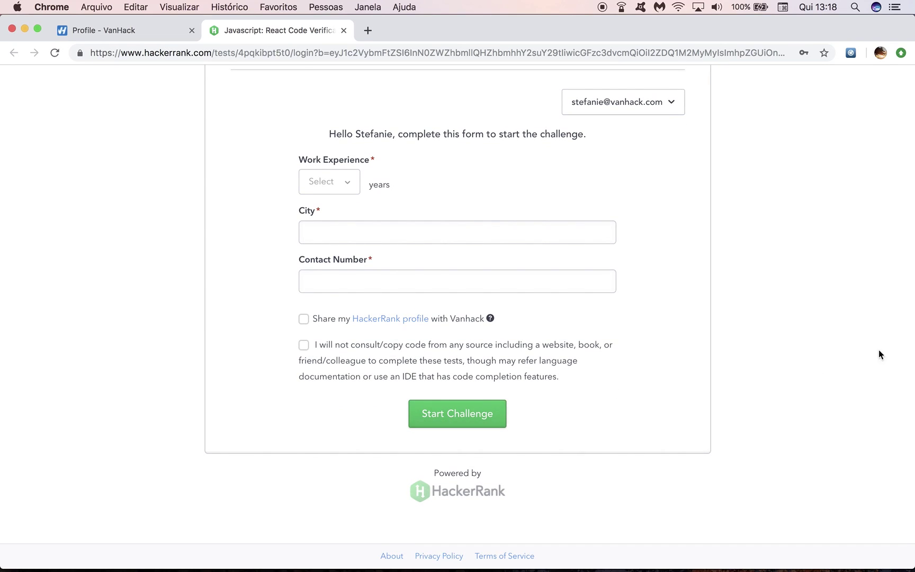
scroll(895, 348, "up", 9)
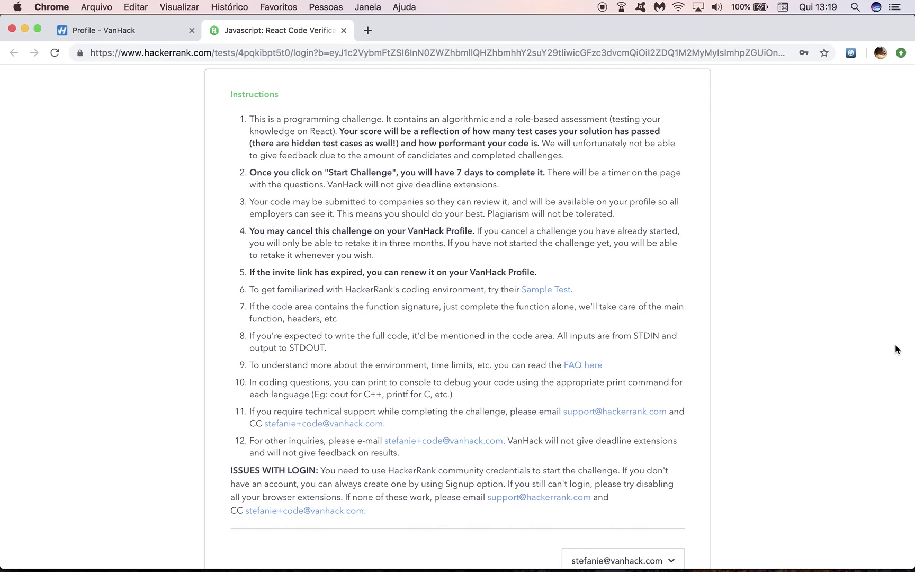
Set Work Experience to '> 5' and enter Vancouver as the city
scroll(896, 344, "down", 10)
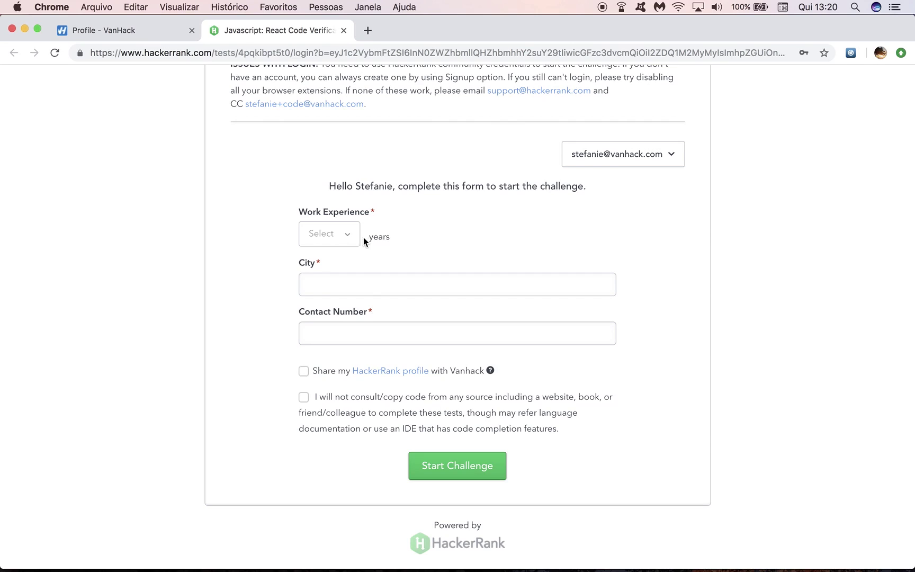
left_click(345, 234)
scroll(312, 349, "down", 2)
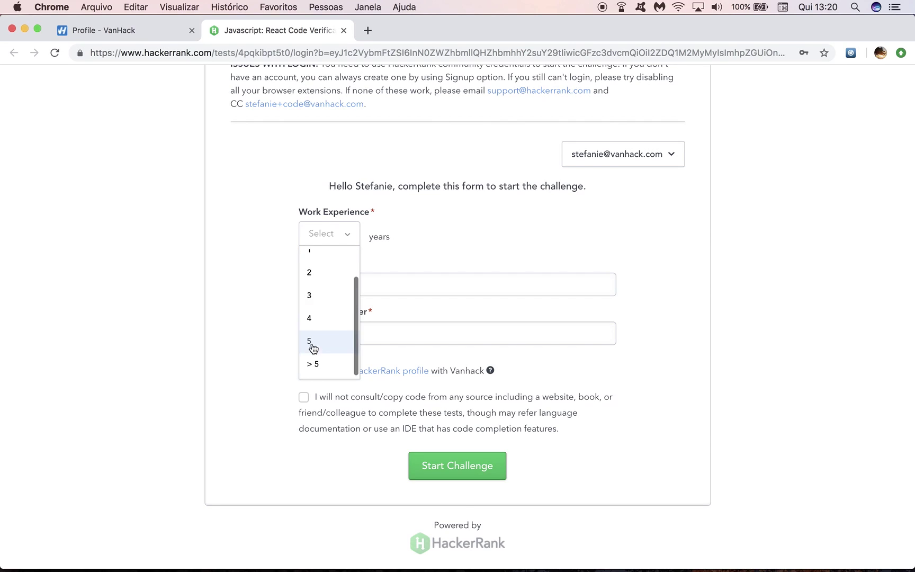
left_click(316, 364)
left_click(349, 287)
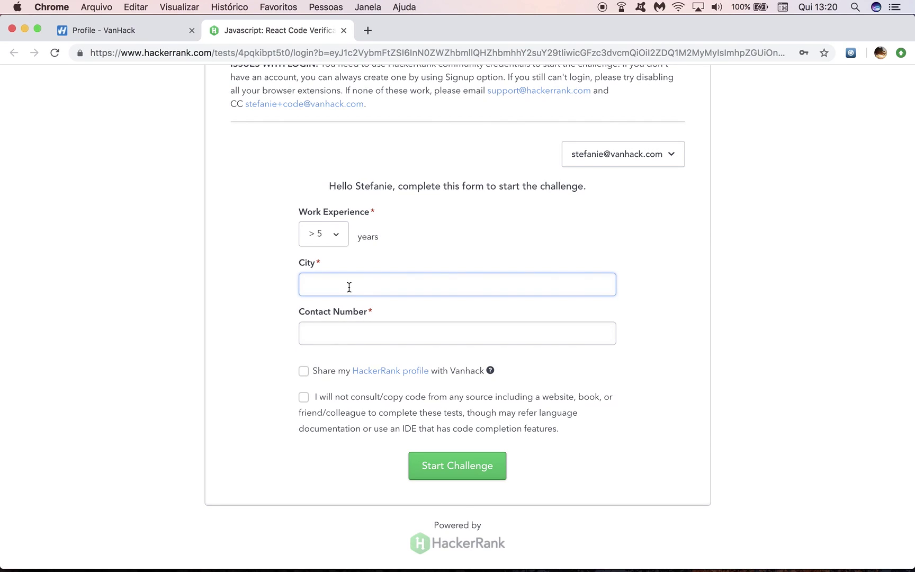
type("Vancouver")
Enter a contact number, tick the no-copying pledge, and start the challenge
left_click(316, 331)
type("9999999999")
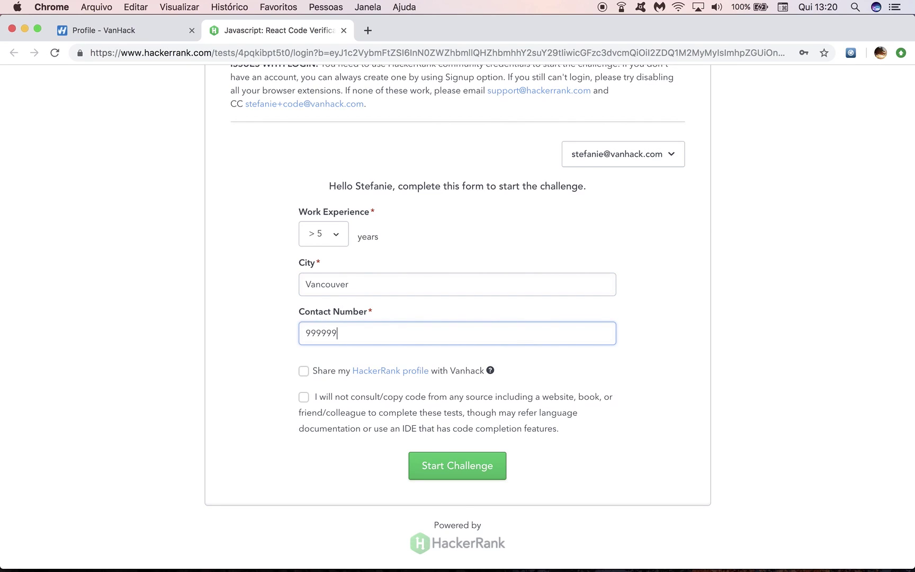
left_click(304, 398)
left_click(457, 475)
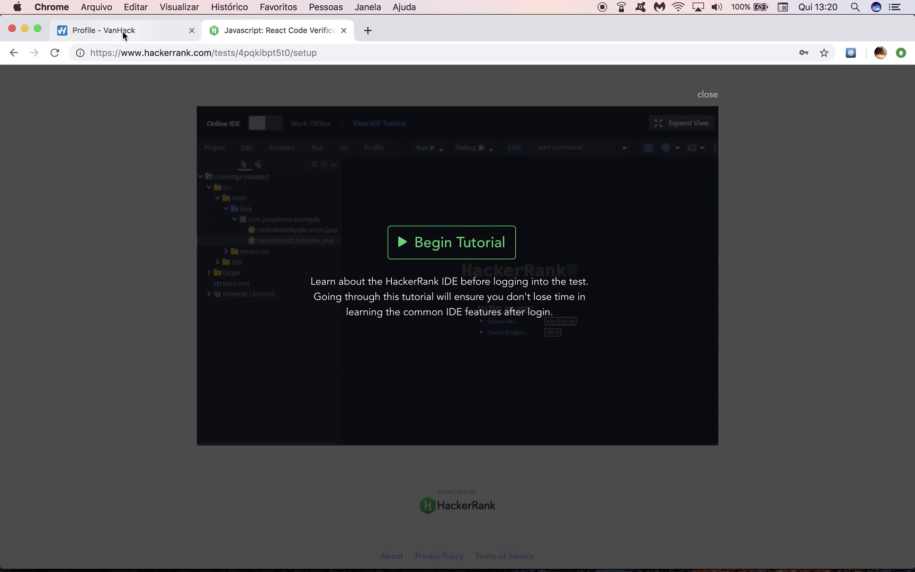
Return to the VanHack profile tab and remove the React challenge via Cancel Challenge
left_click(123, 32)
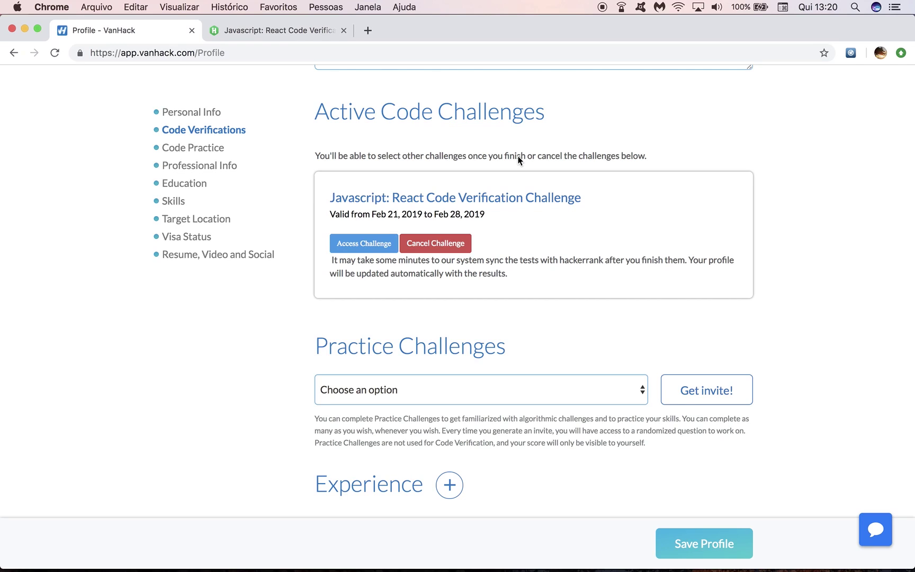
left_click(451, 238)
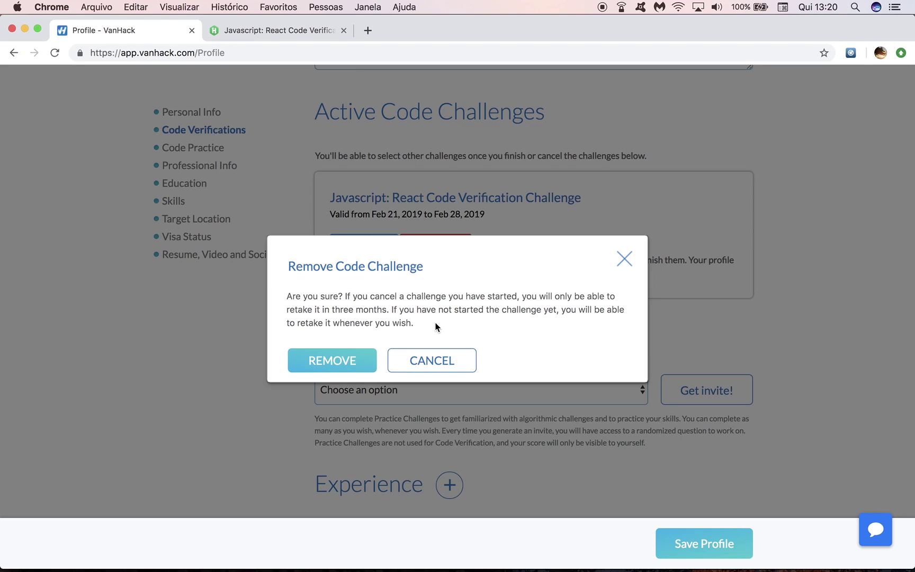
left_click(351, 360)
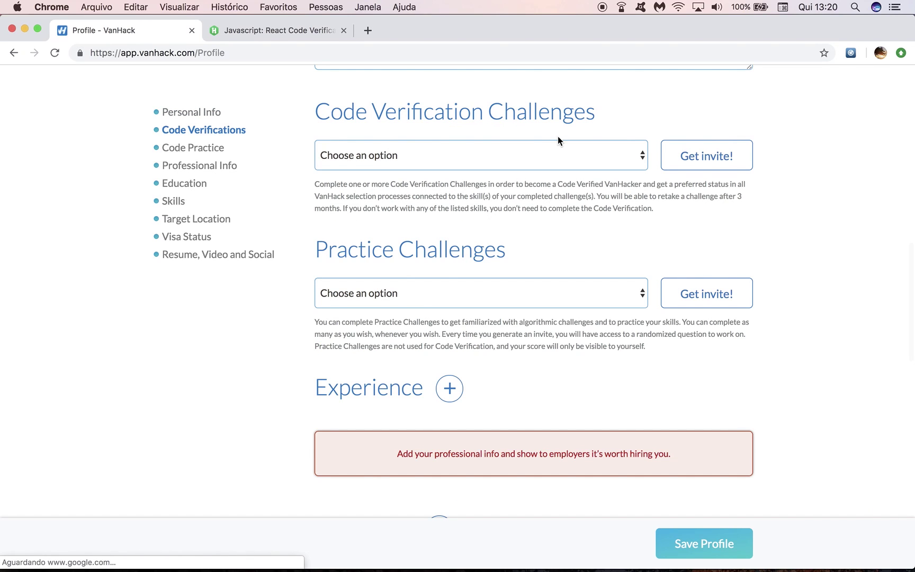
left_click(520, 144)
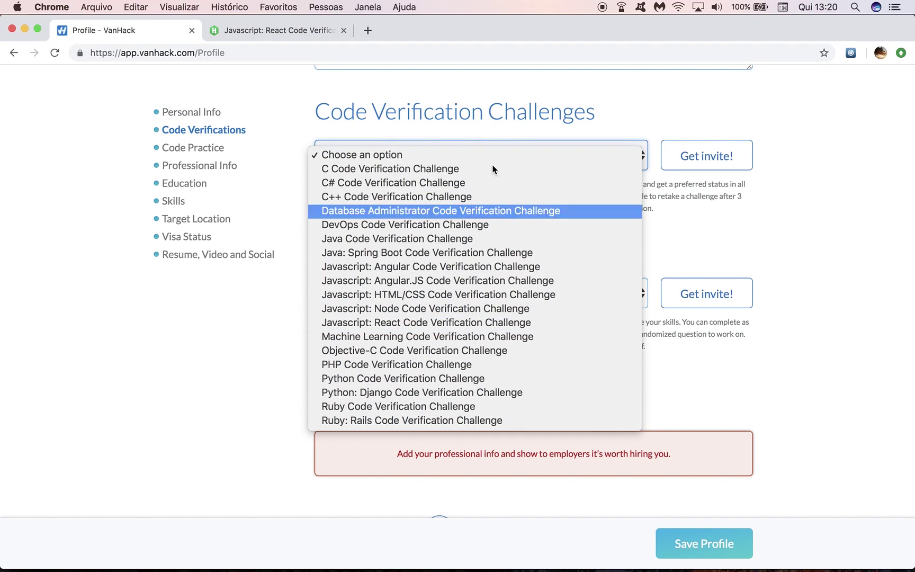
left_click(704, 212)
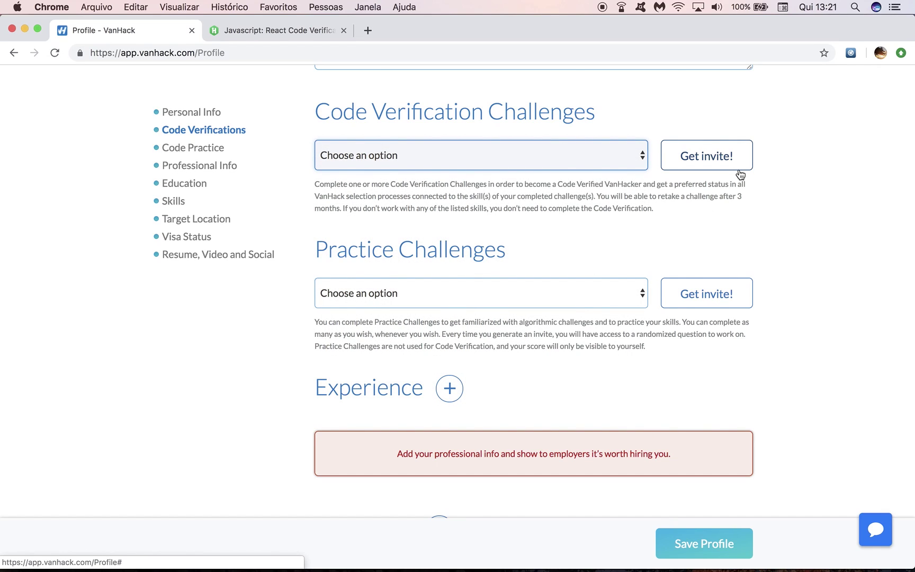
scroll(818, 213, "up", 1)
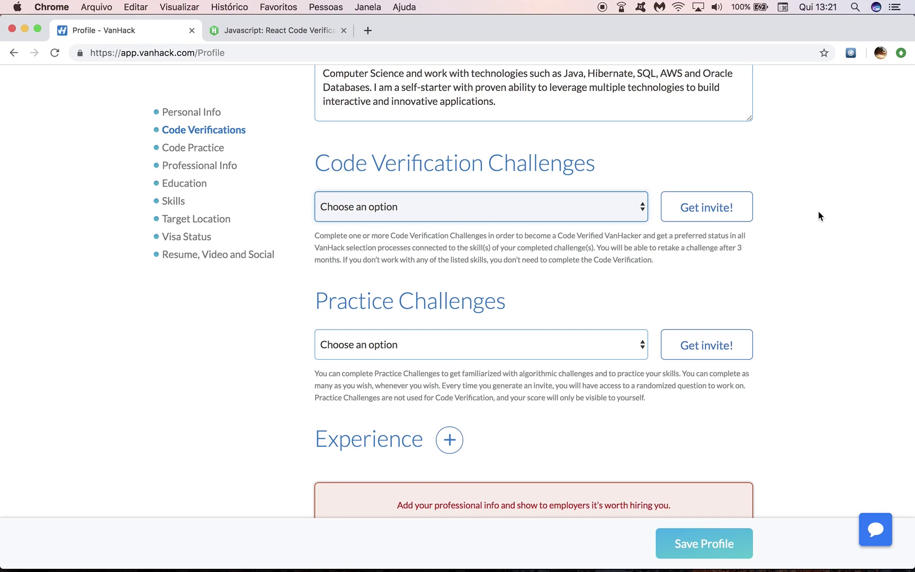
scroll(818, 211, "down", 14)
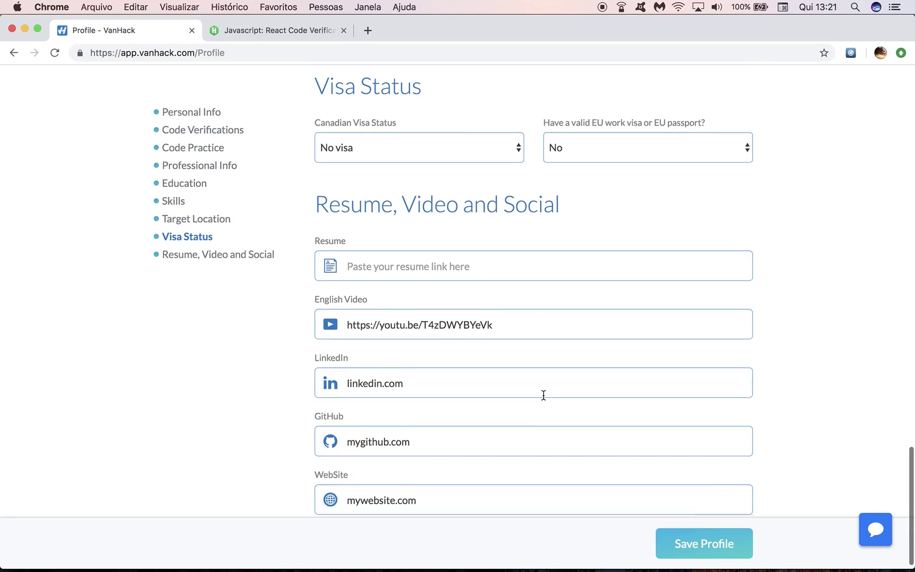
scroll(543, 394, "down", 1)
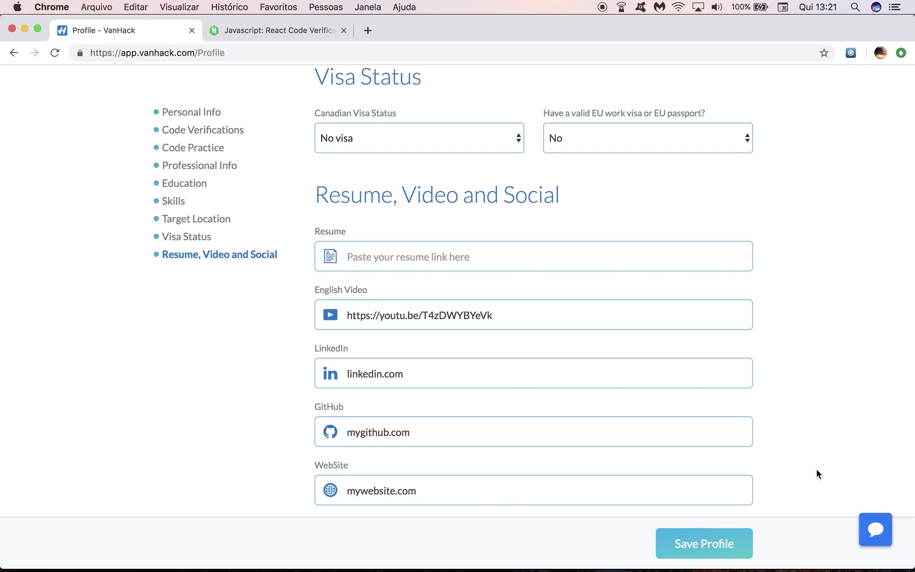
scroll(822, 466, "up", 15)
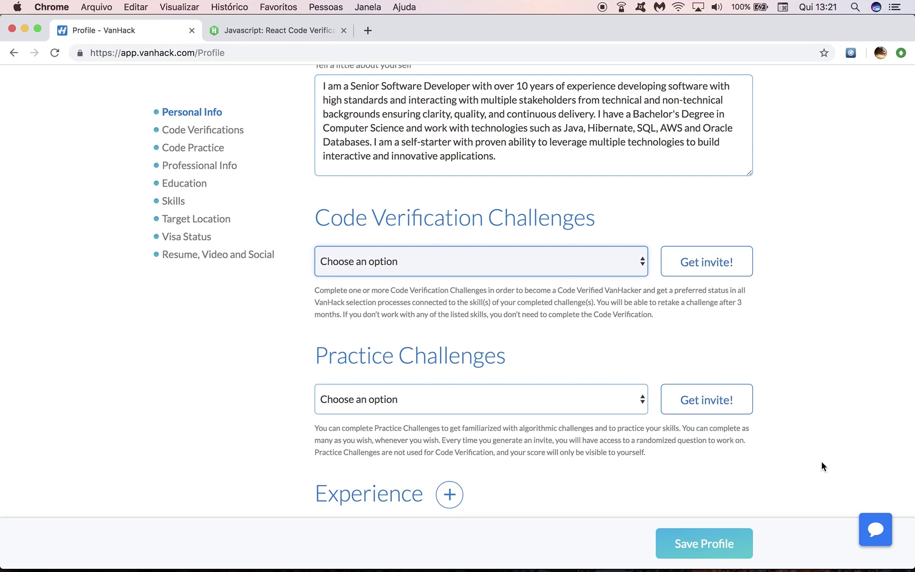
Select 'VanHack Practice Challenge - Easy' in the Practice Challenges dropdown
scroll(821, 462, "down", 1)
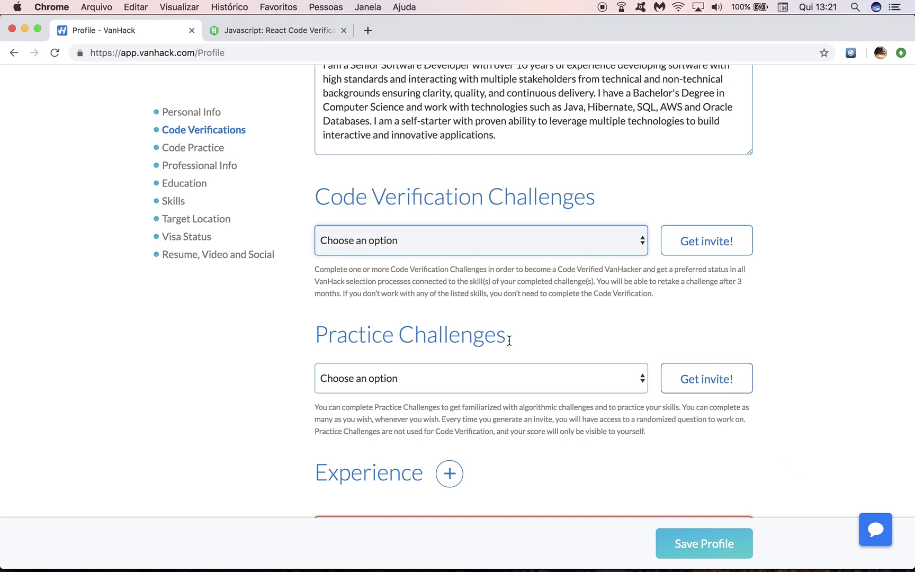
left_click(625, 388)
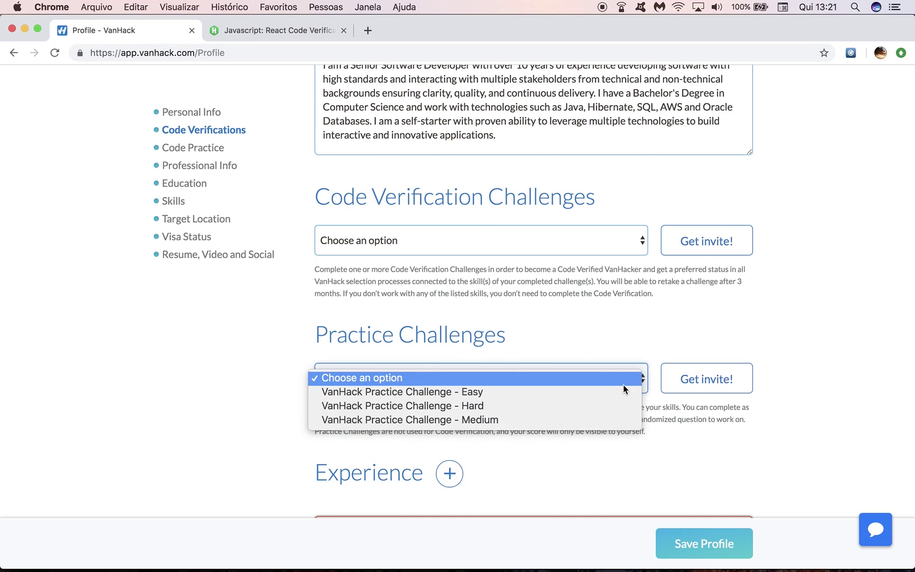
left_click(586, 393)
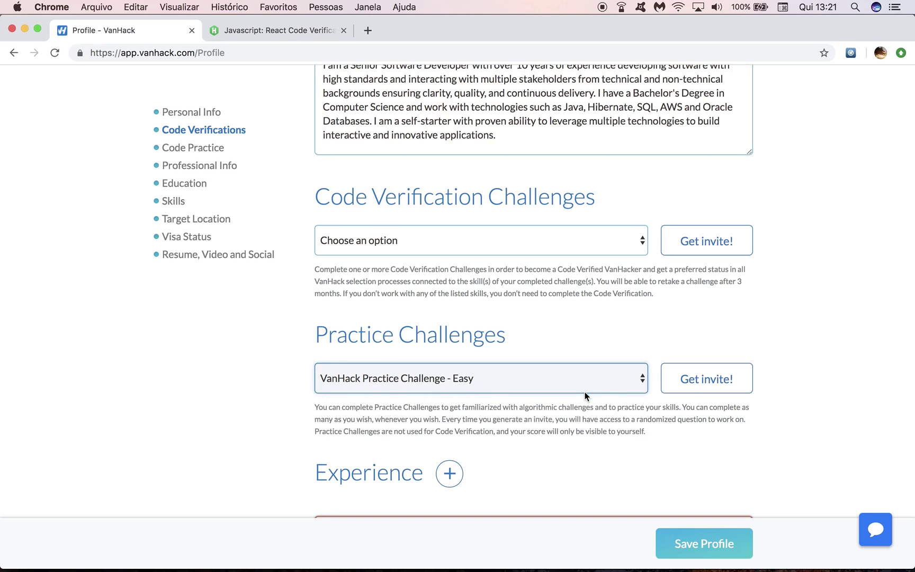